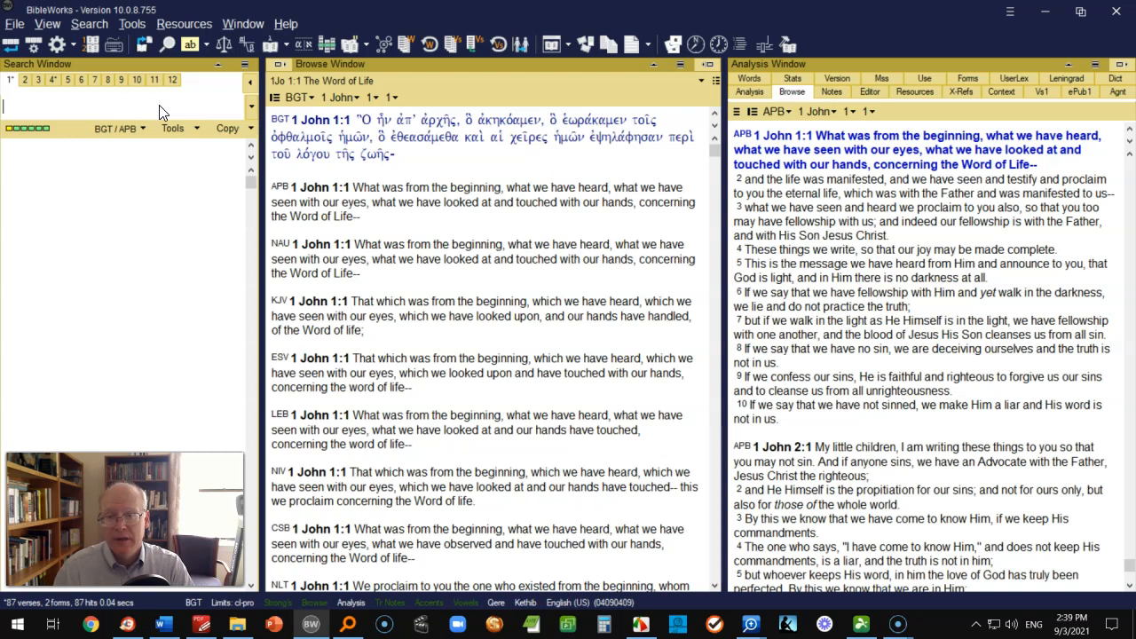
Step: Limit searches to 1 John with the command l 1jo and switch the search version to BGM
{"action": "type", "text": "1jo"}
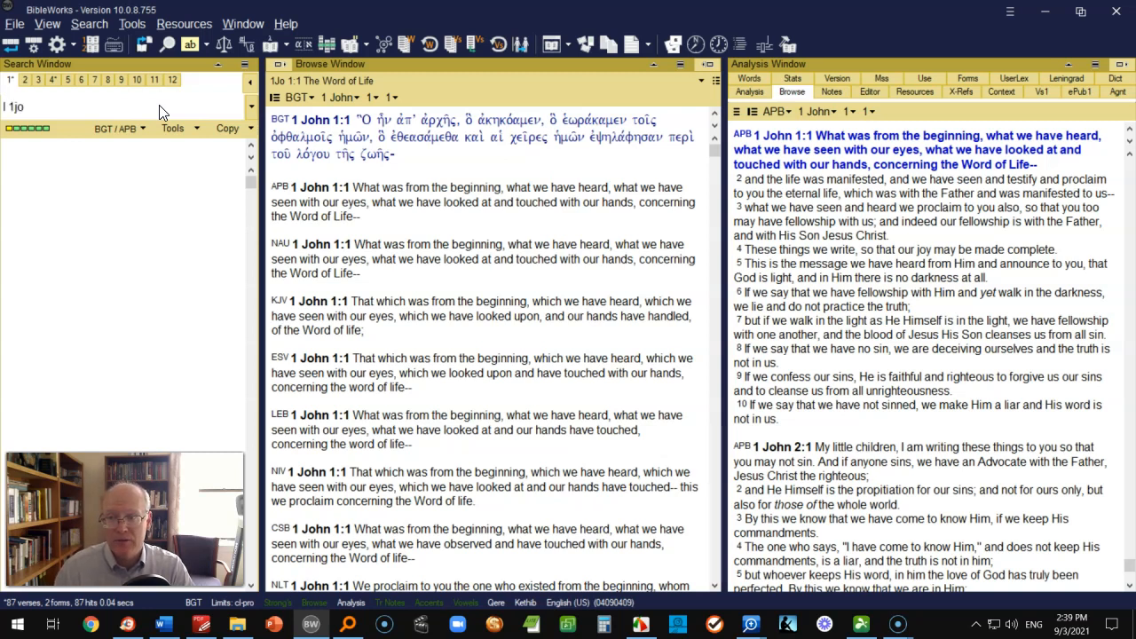
{"action": "key", "text": "Return"}
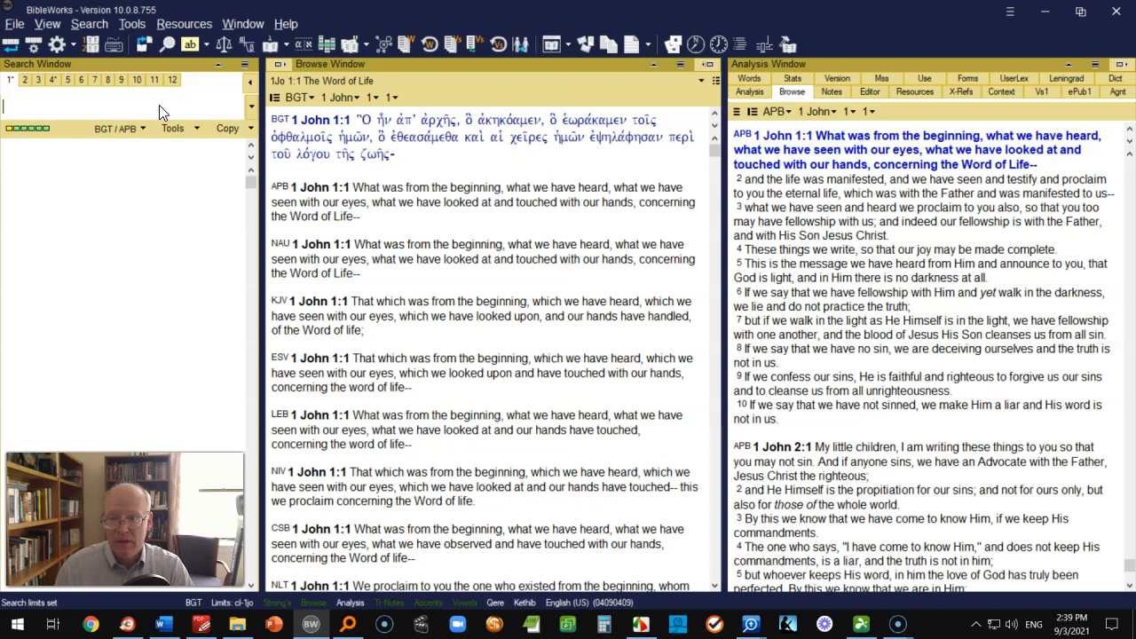
{"action": "type", "text": "bgm"}
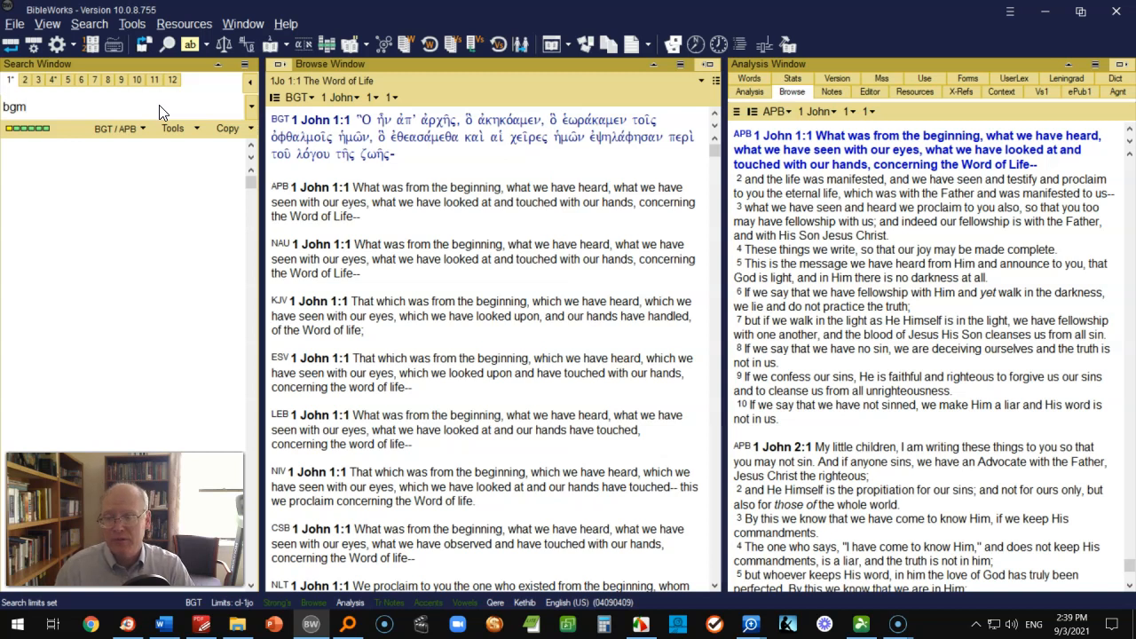
{"action": "key", "text": "Return"}
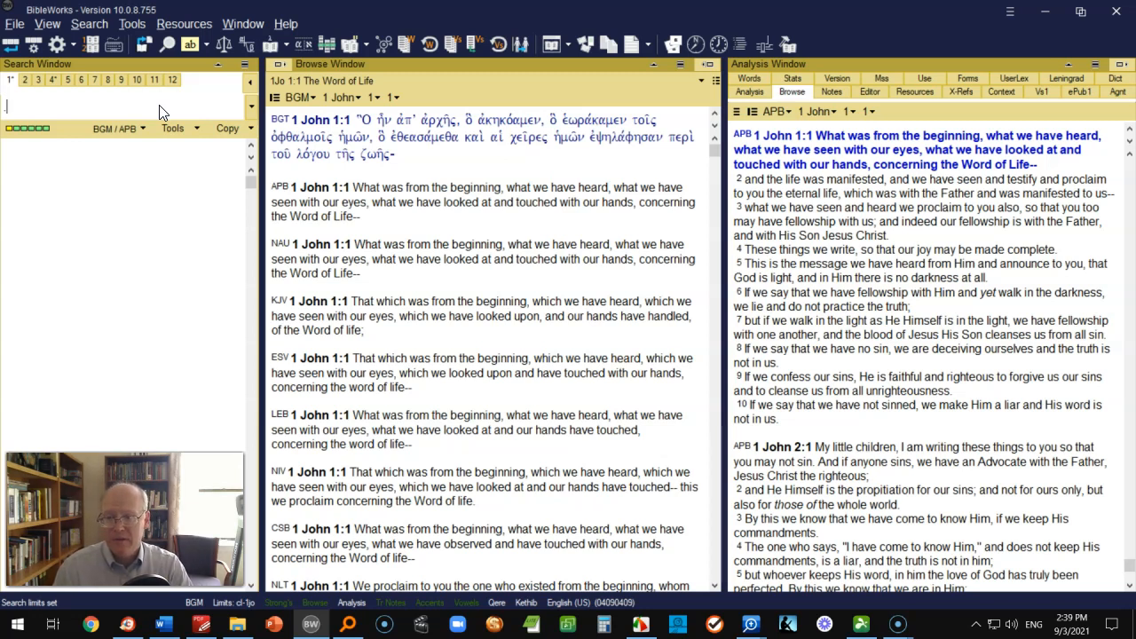
{"action": "type", "text": ".*@v"}
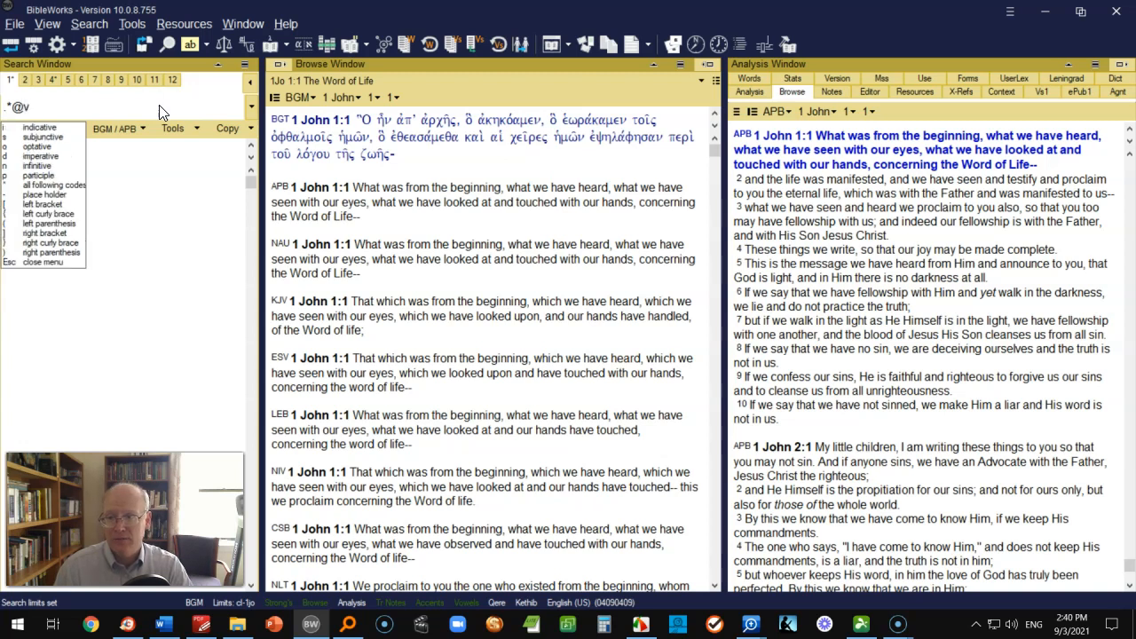
{"action": "type", "text": "ip"}
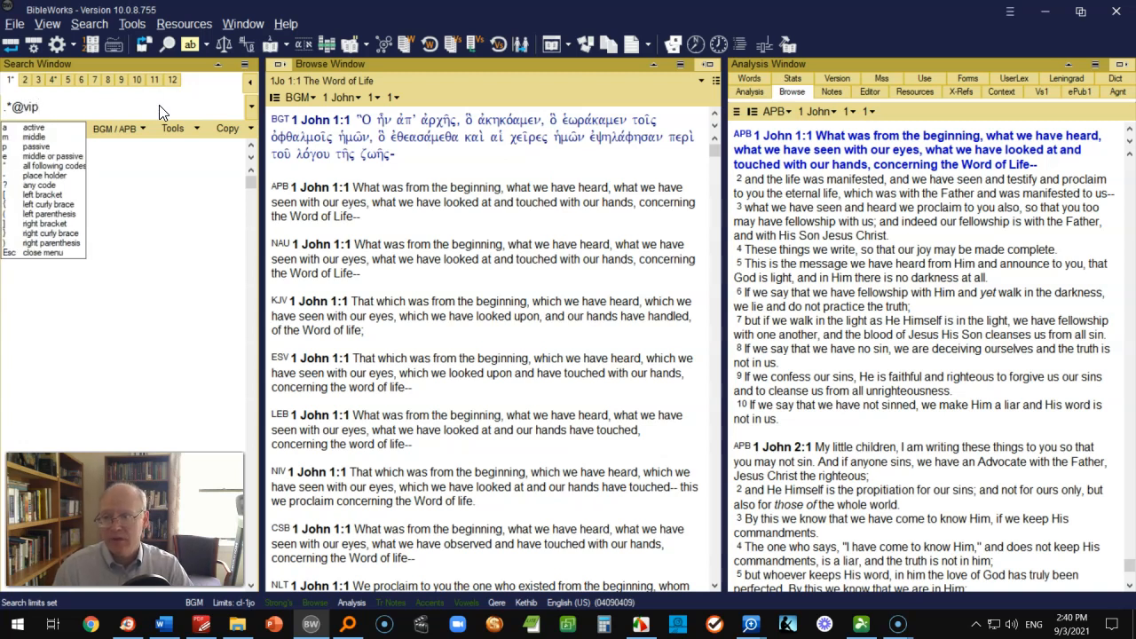
{"action": "type", "text": "??"}
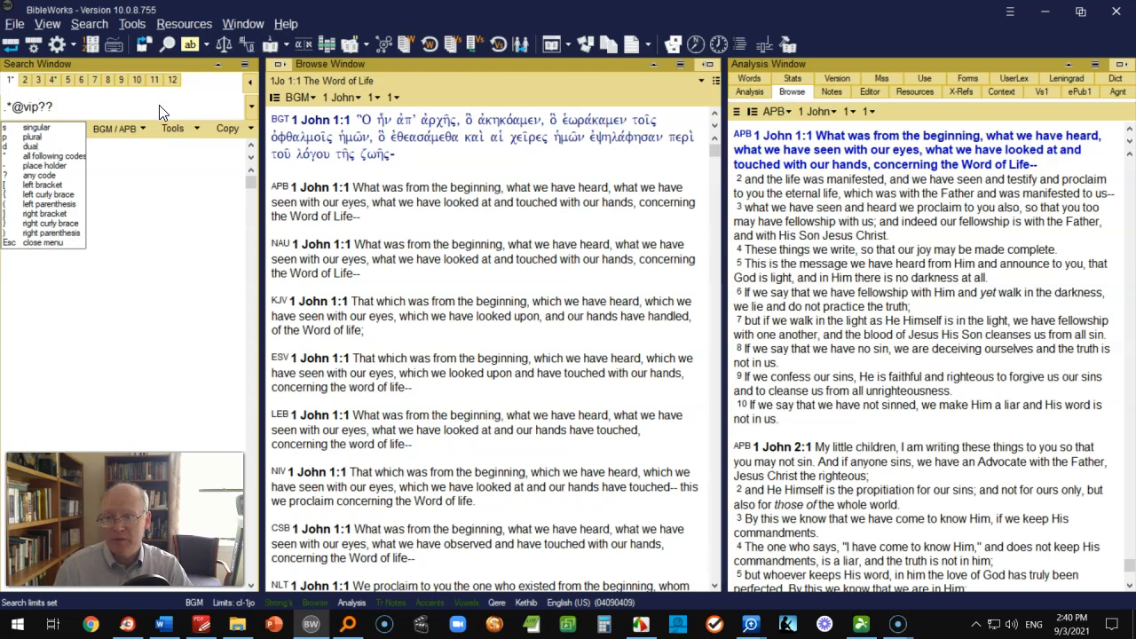
{"action": "type", "text": "?"}
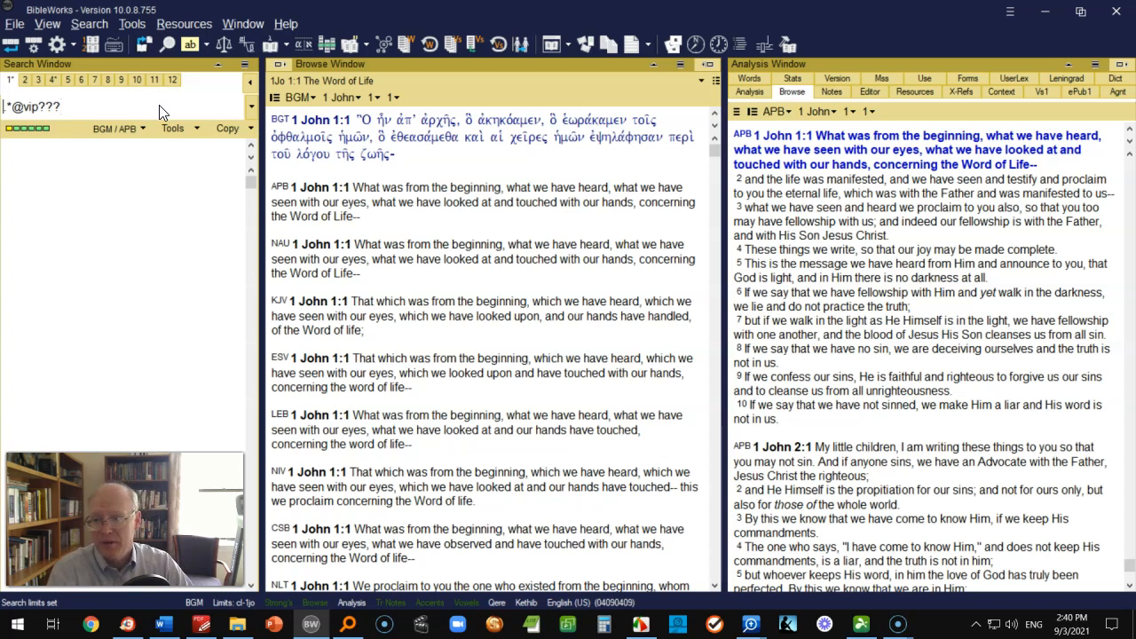
{"action": "key", "text": "Home"}
{"action": "key", "text": "Right"}
{"action": "key", "text": "Right"}
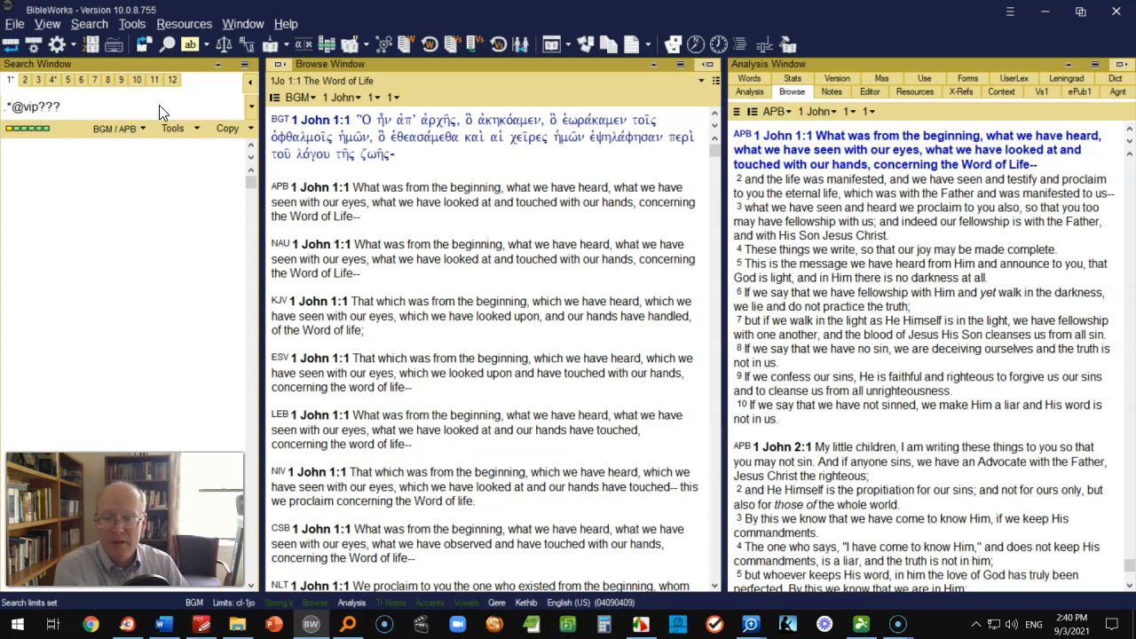
{"action": "key", "text": "Home"}
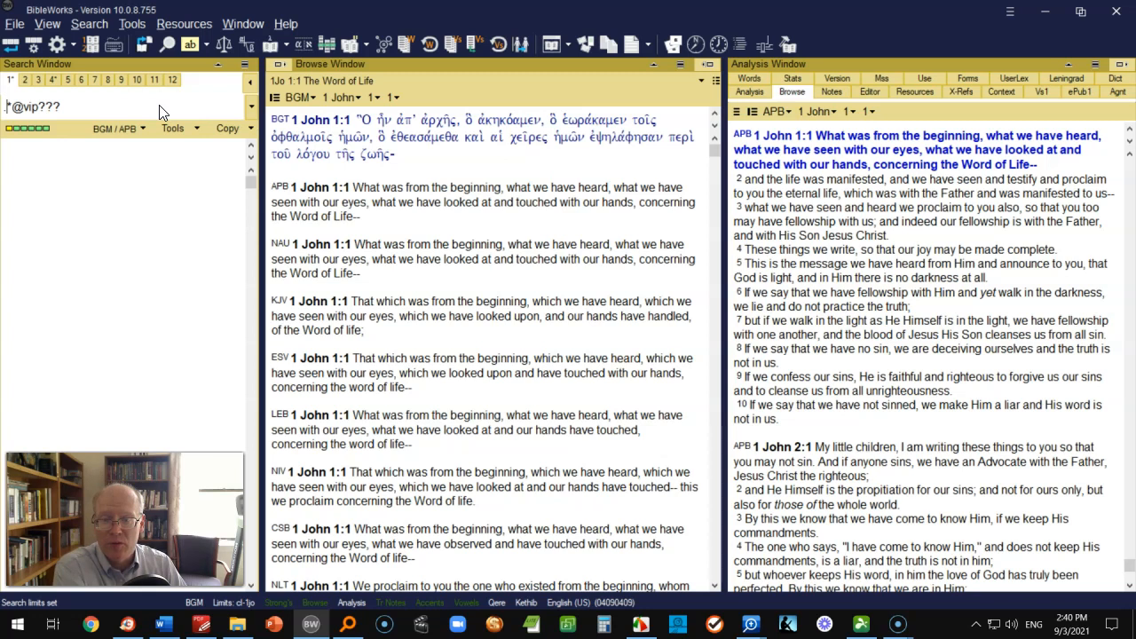
{"action": "key", "text": "Right"}
{"action": "key", "text": "Right"}
{"action": "key", "text": "Right"}
{"action": "key", "text": "Right"}
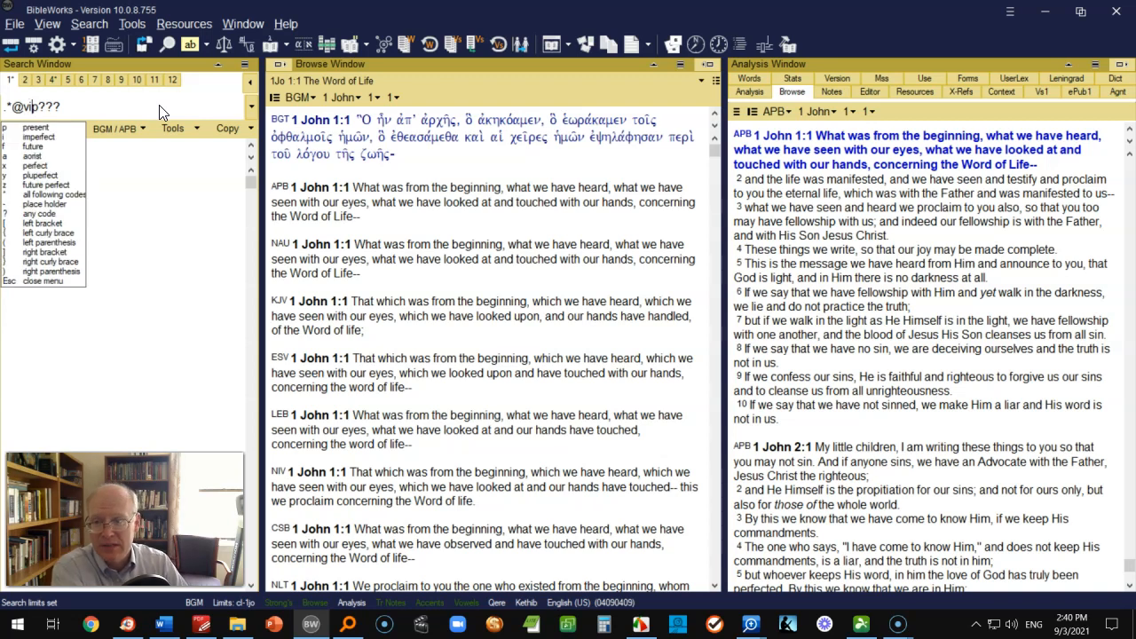
{"action": "key", "text": "Return"}
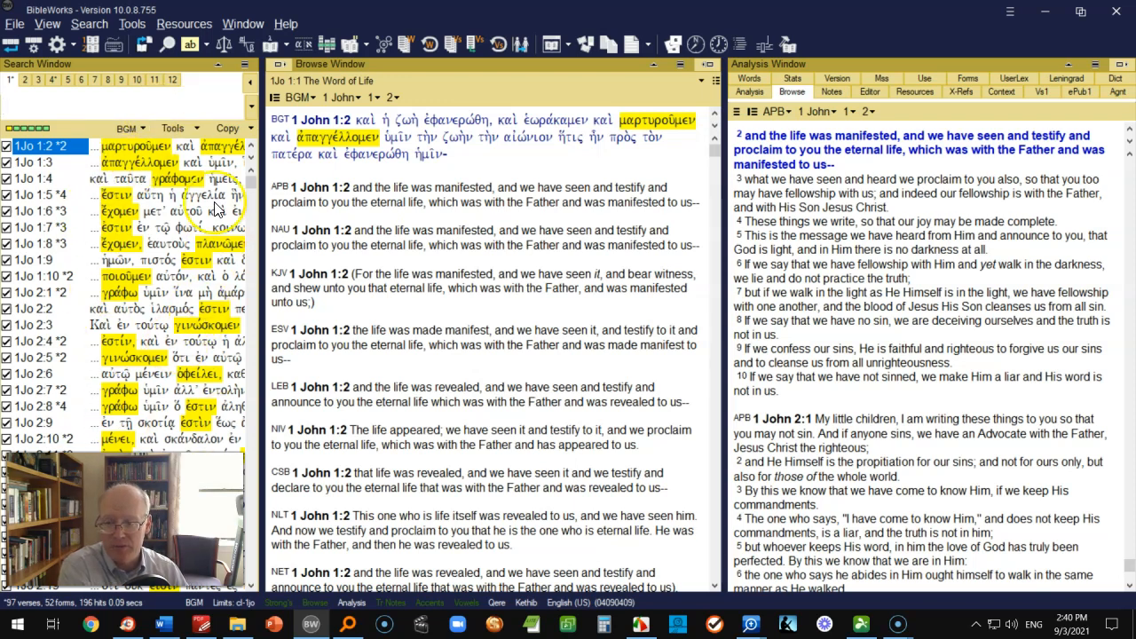
Step: Generate a main word list from the last query's highlighted words in the Word List Manager, using the BGM version
{"action": "left_click", "coordinate": [196, 131]}
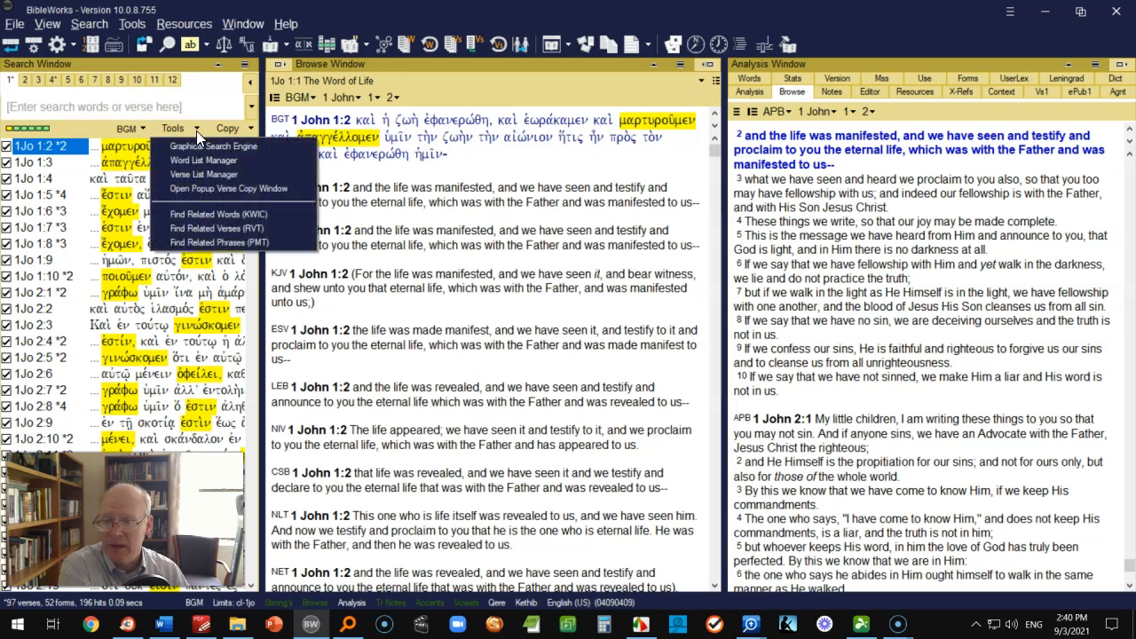
{"action": "left_click", "coordinate": [197, 162]}
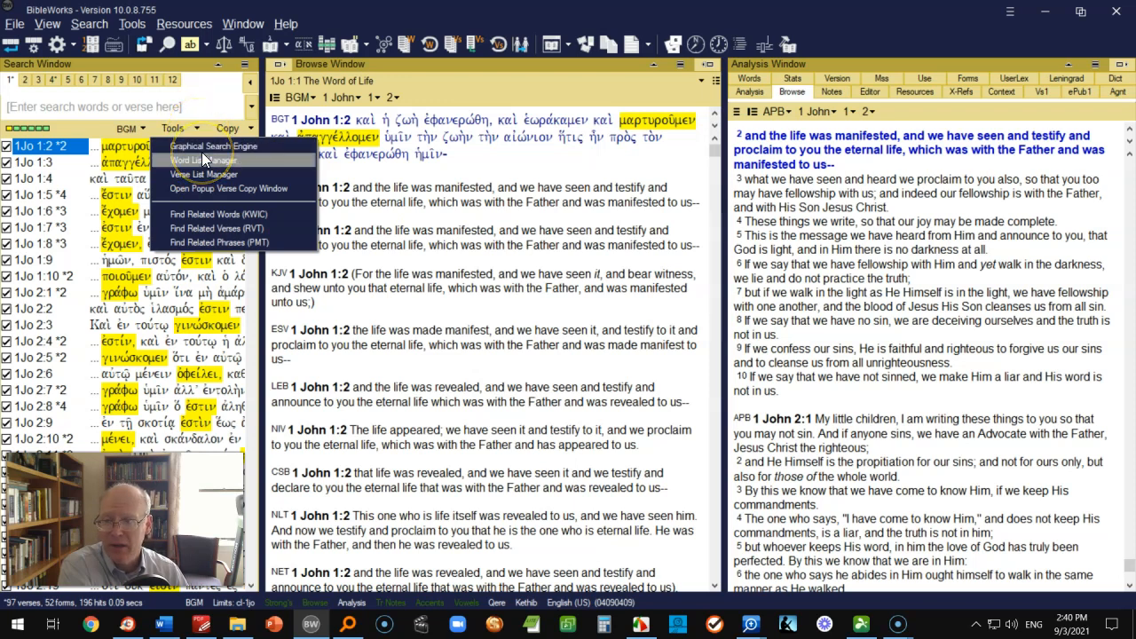
{"action": "left_click", "coordinate": [203, 160]}
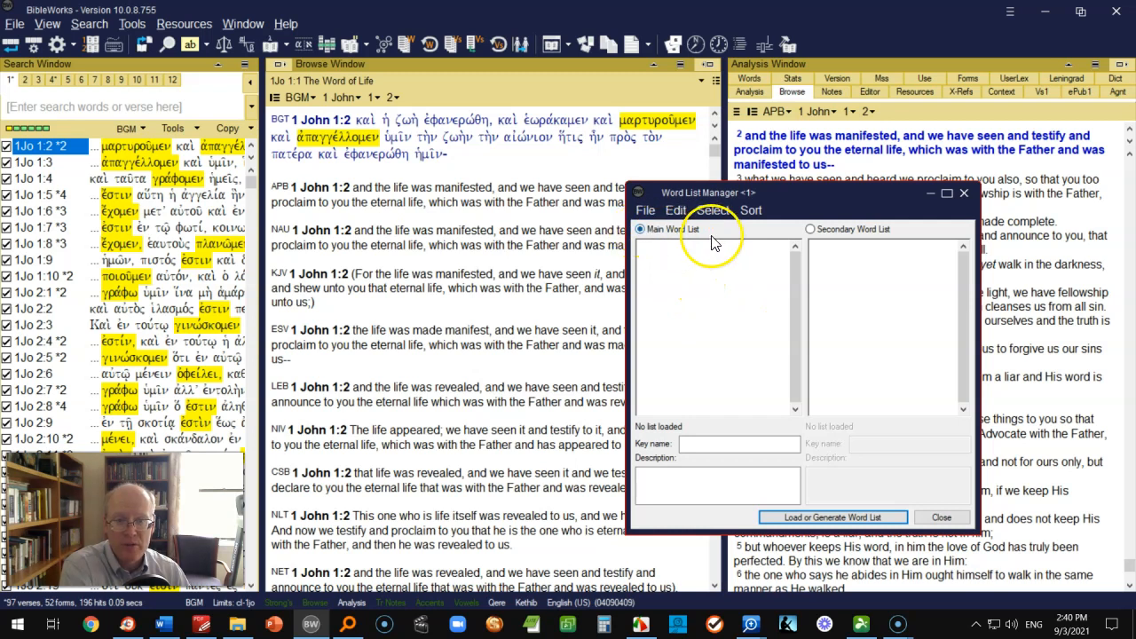
{"action": "left_click", "coordinate": [647, 211]}
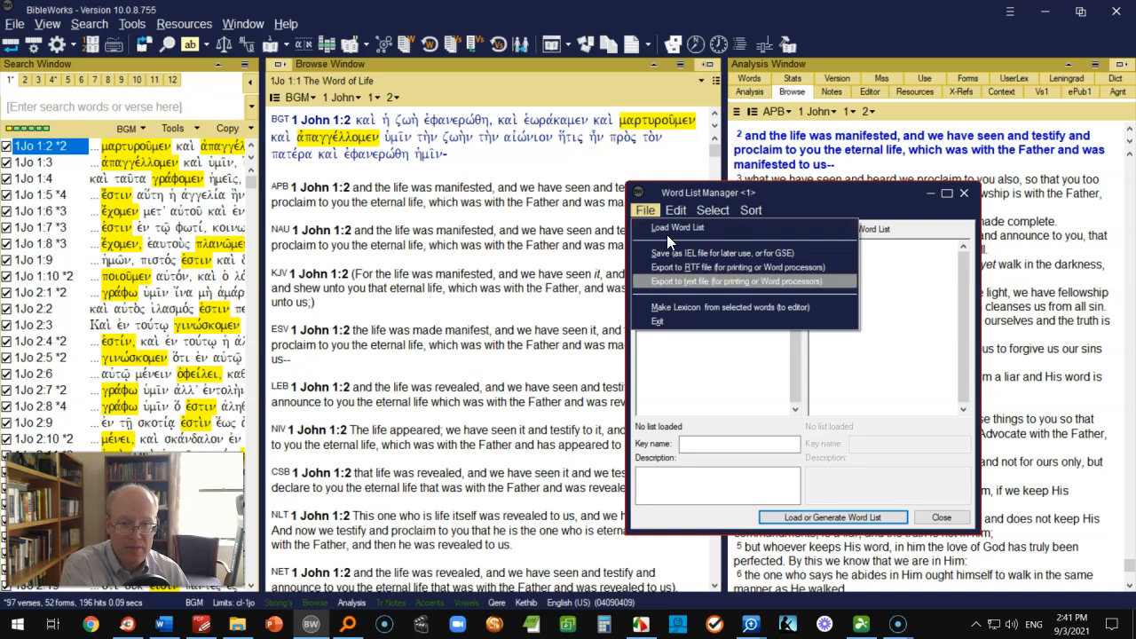
{"action": "left_click", "coordinate": [842, 517]}
{"action": "left_click", "coordinate": [843, 518]}
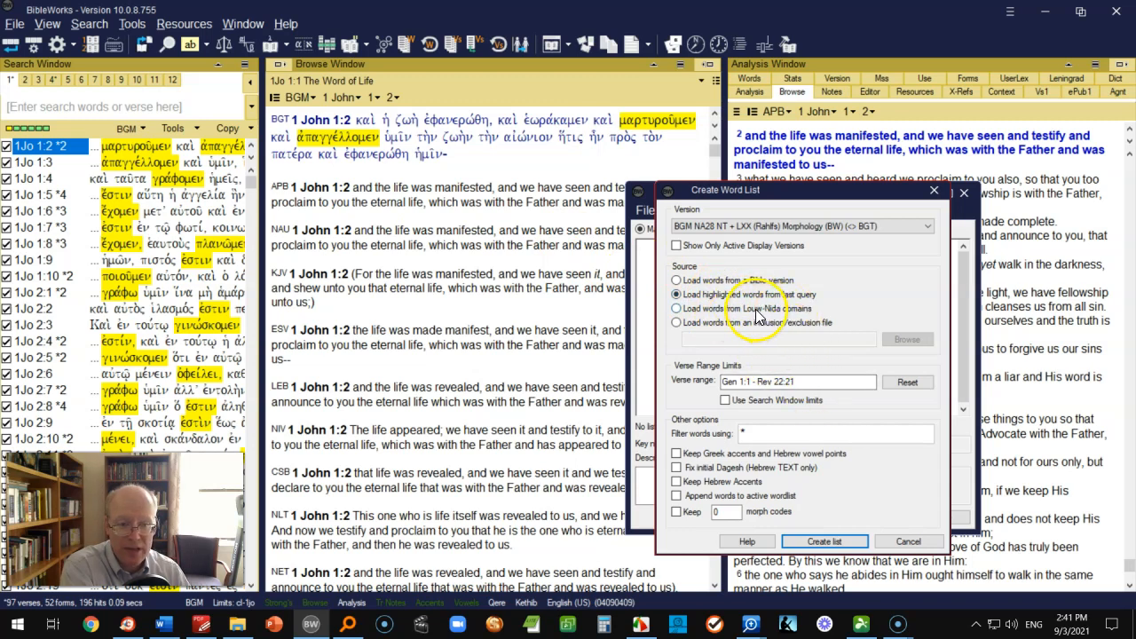
{"action": "left_click", "coordinate": [825, 540]}
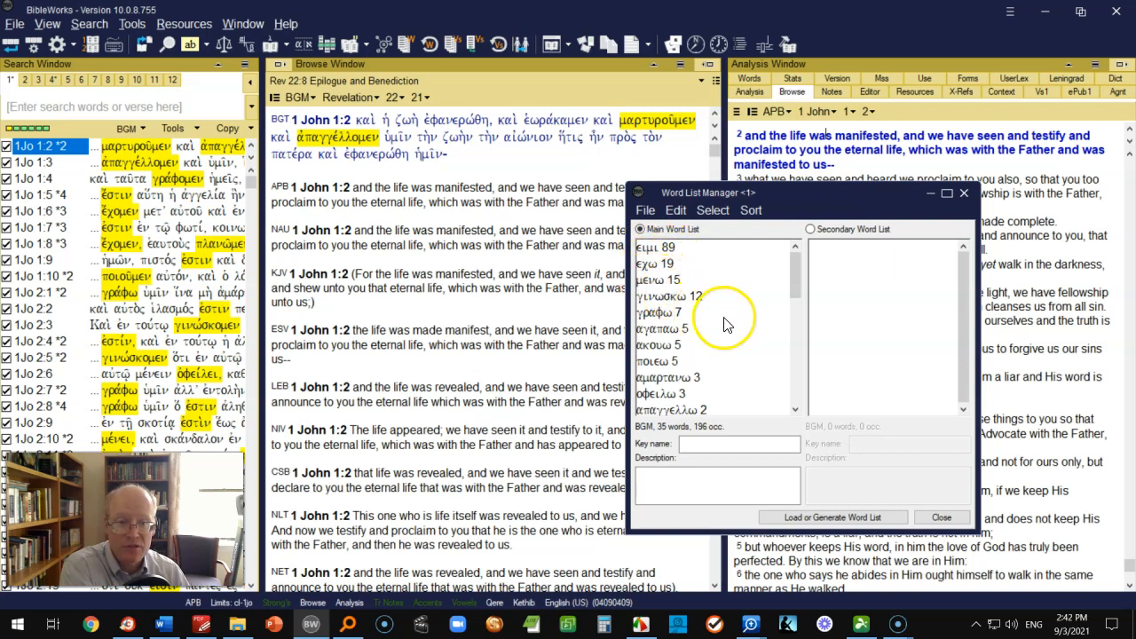
Step: Select all words in the main word list and close the Word List Manager without saving the list
{"action": "left_click", "coordinate": [713, 212]}
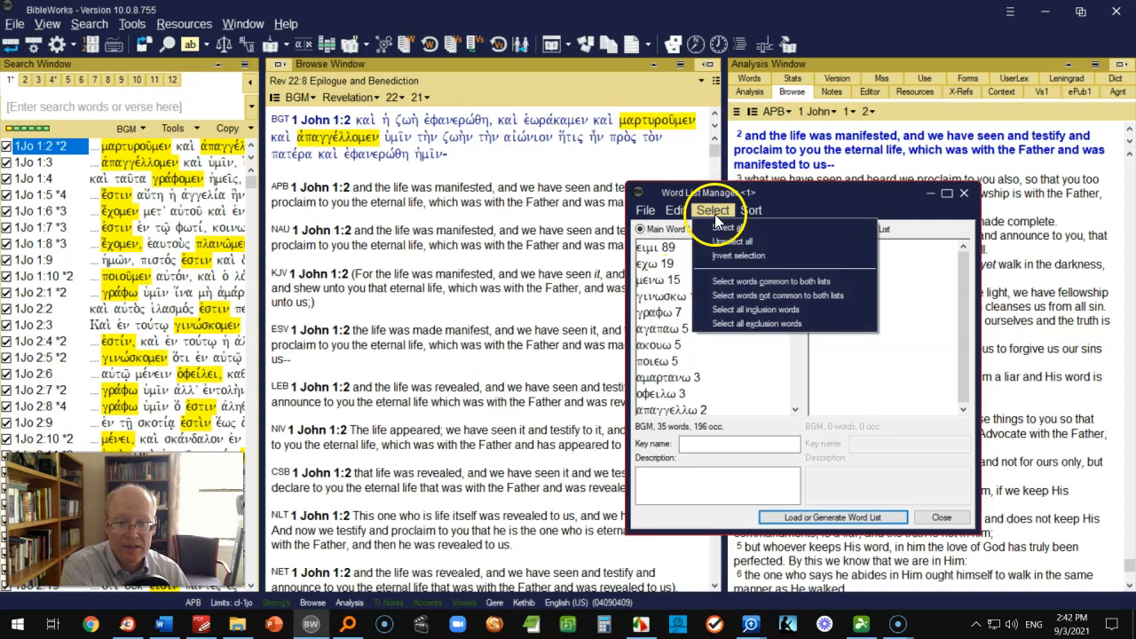
{"action": "left_click", "coordinate": [719, 229]}
{"action": "left_click", "coordinate": [711, 210]}
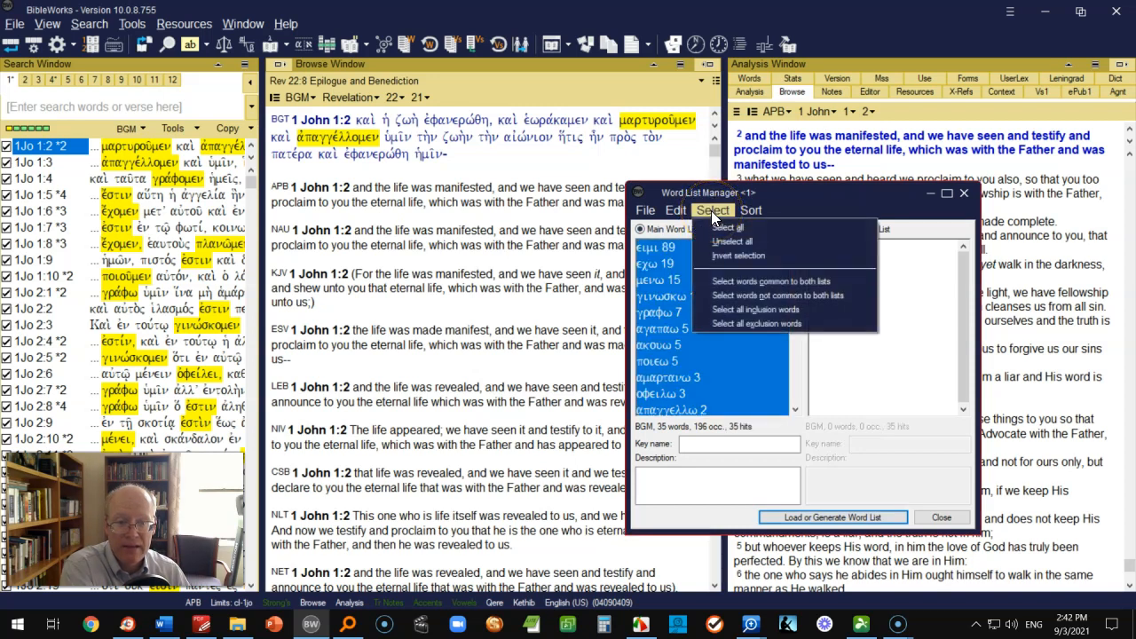
{"action": "mouse_move", "coordinate": [675, 211]}
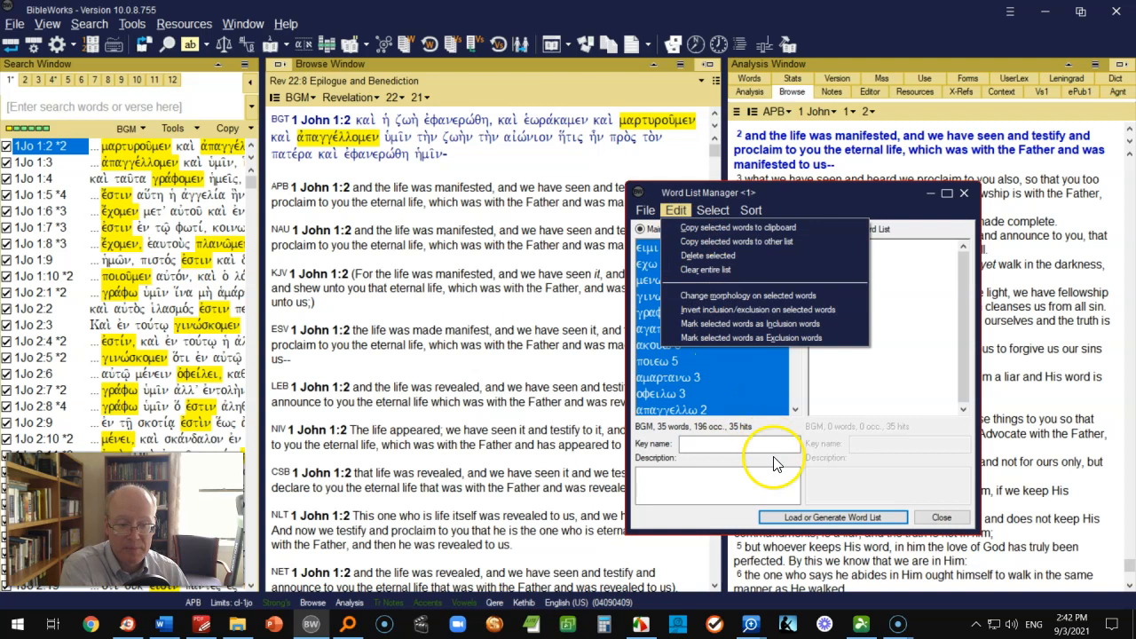
{"action": "left_click", "coordinate": [942, 517]}
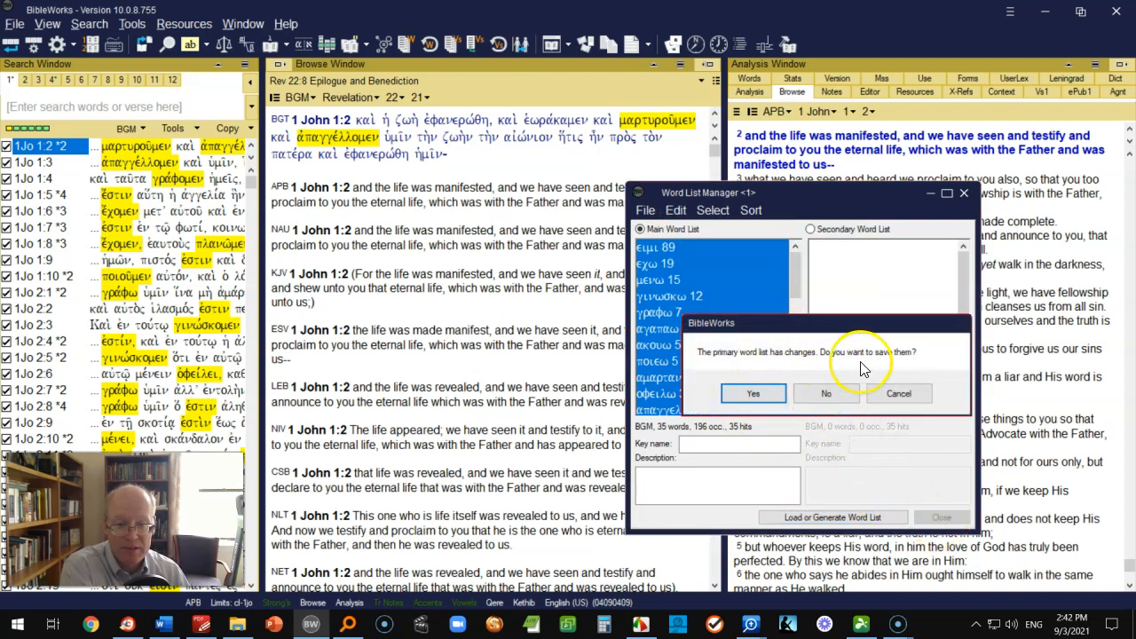
{"action": "left_click", "coordinate": [832, 398]}
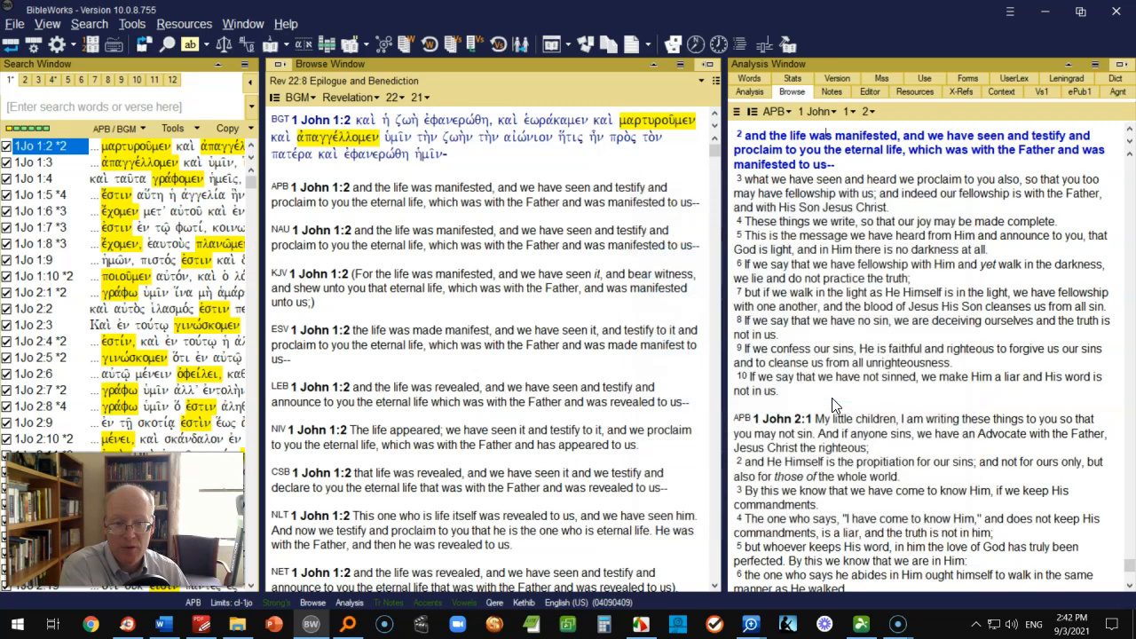
{"action": "left_click", "coordinate": [109, 105]}
{"action": "type", "text": "A"}
{"action": "key", "text": "BackSpace"}
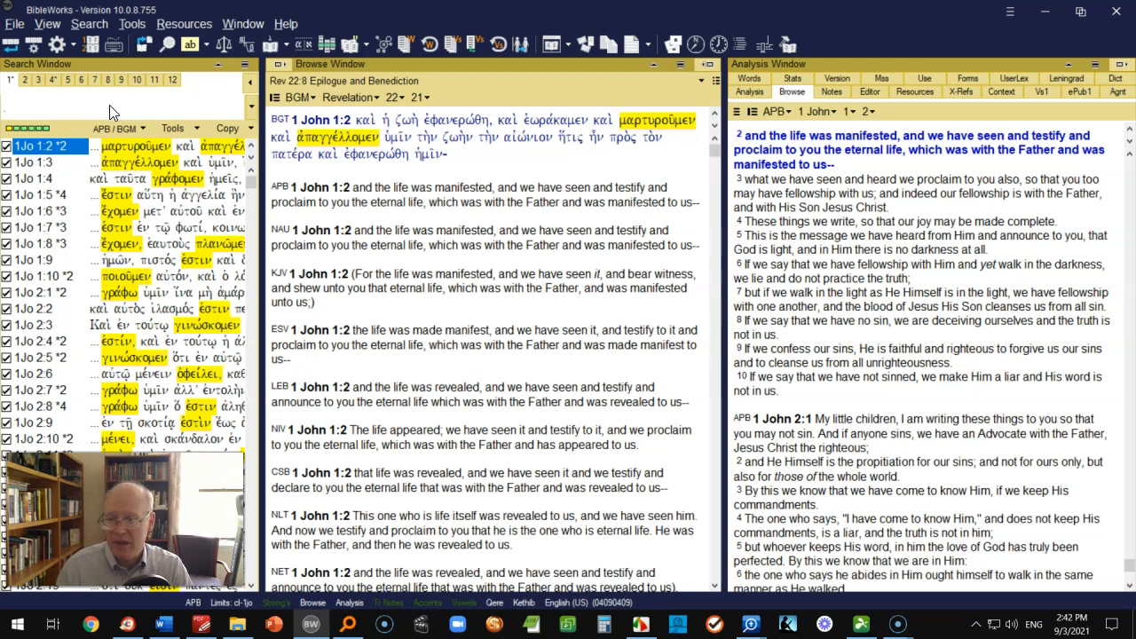
{"action": "type", "text": "'*@v"}
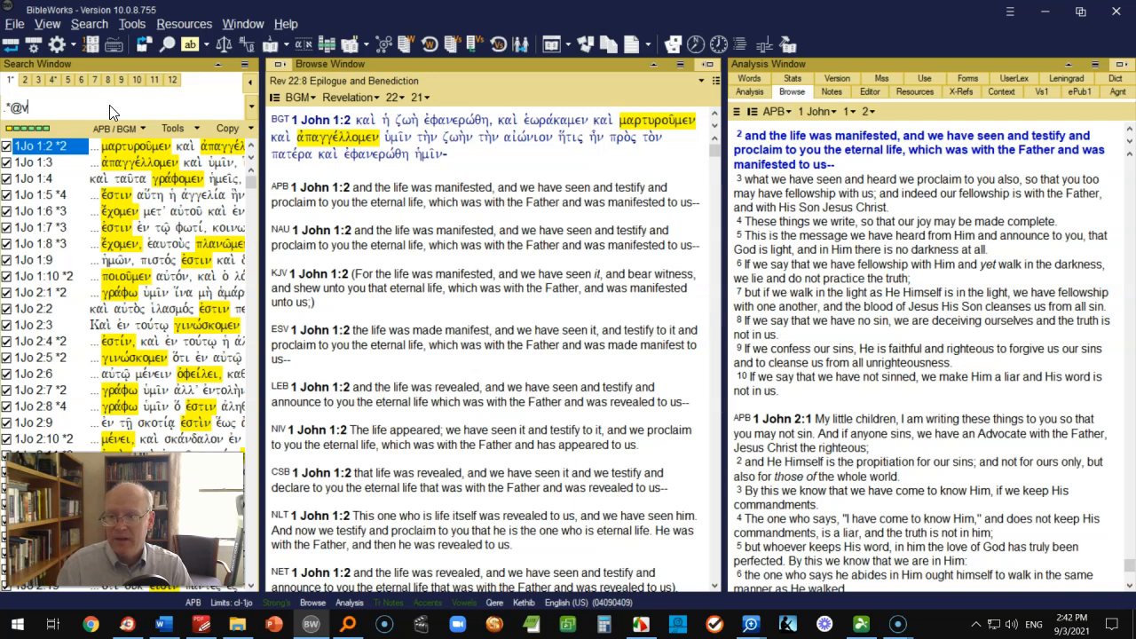
{"action": "key", "text": "BackSpace"}
{"action": "key", "text": "BackSpace"}
{"action": "key", "text": "BackSpace"}
{"action": "type", "text": ".eimi"}
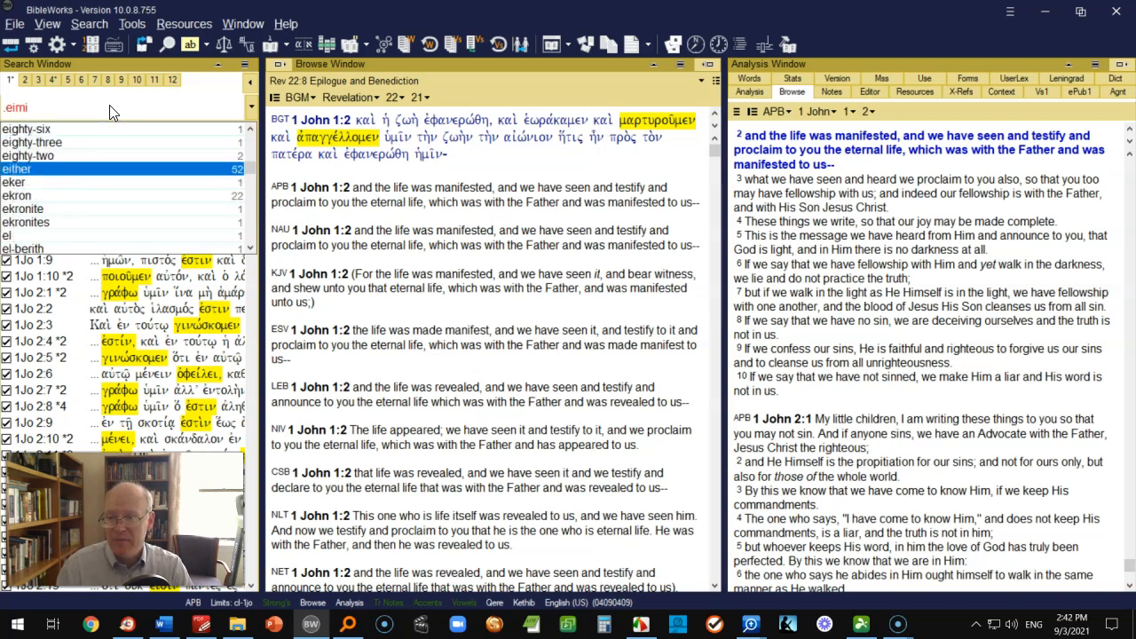
{"action": "key", "text": "Escape"}
{"action": "key", "text": "Escape"}
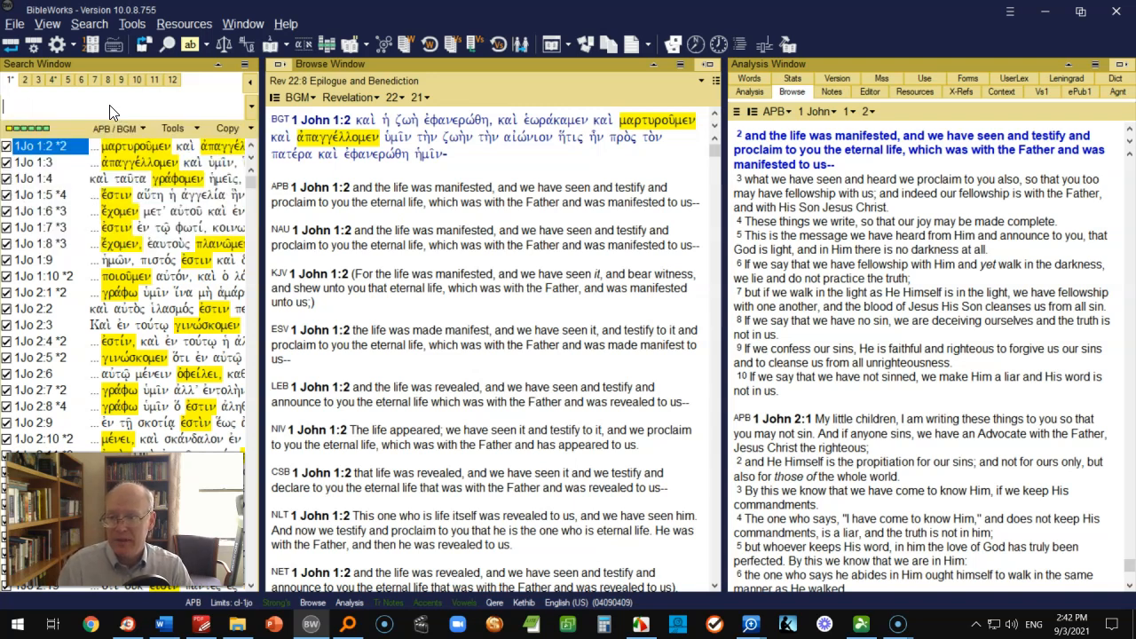
Step: Switch the search version to BGM and search for present-tense forms of ειμι in any mood with .ειμι@v?p*
{"action": "type", "text": "bgm"}
{"action": "key", "text": "Return"}
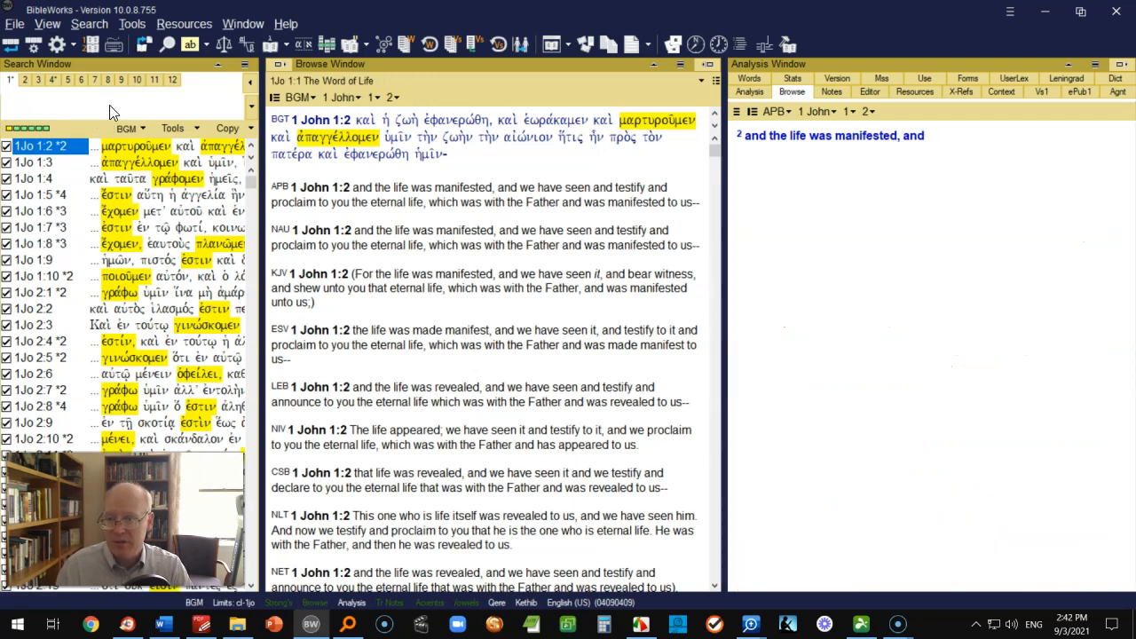
{"action": "type", "text": ".eimi@"}
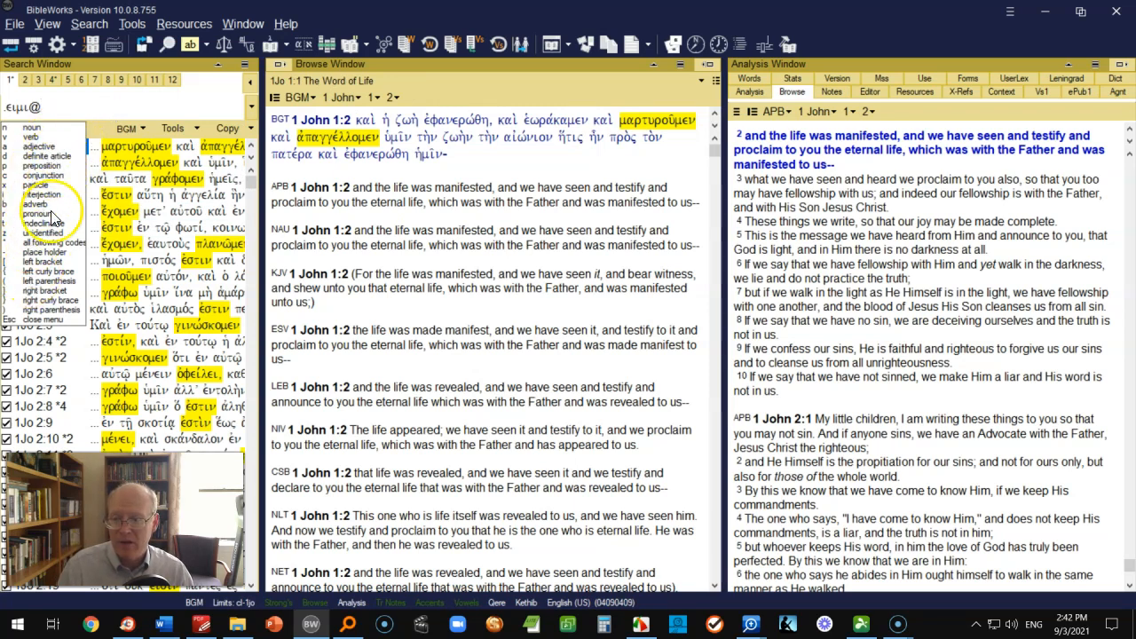
{"action": "left_click", "coordinate": [31, 137]}
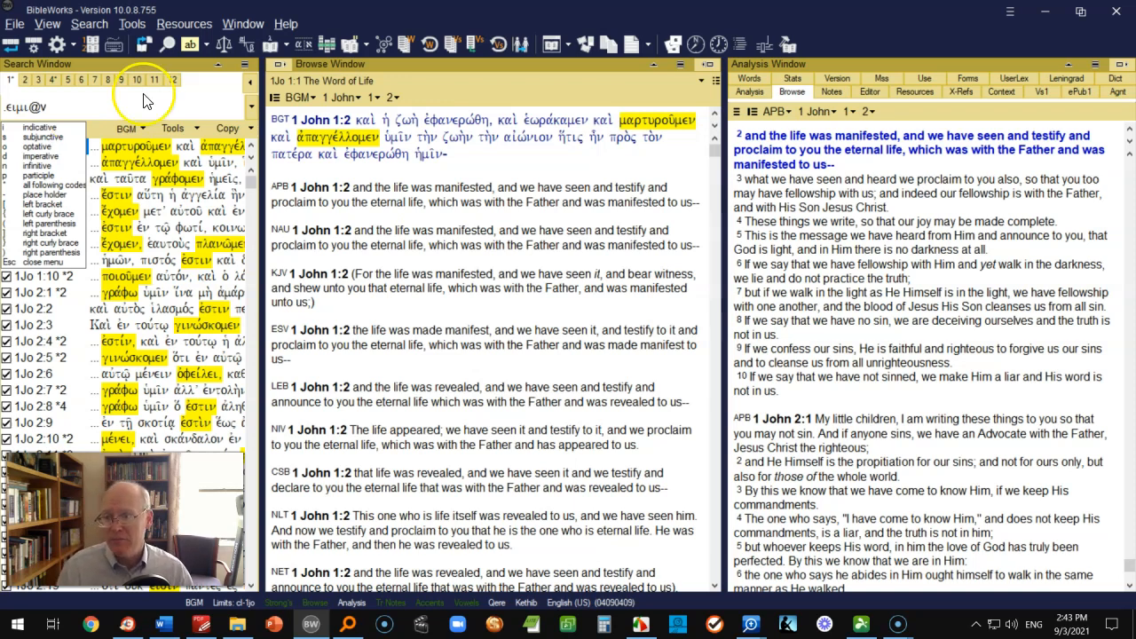
{"action": "left_click", "coordinate": [62, 108]}
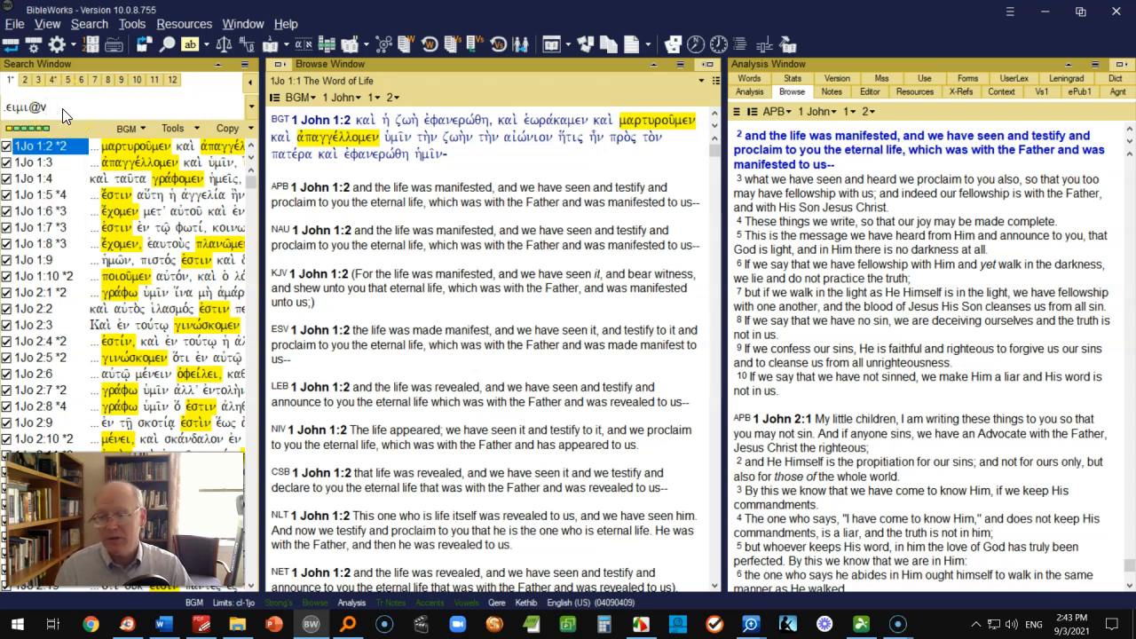
{"action": "type", "text": "?"}
{"action": "left_click", "coordinate": [52, 126]}
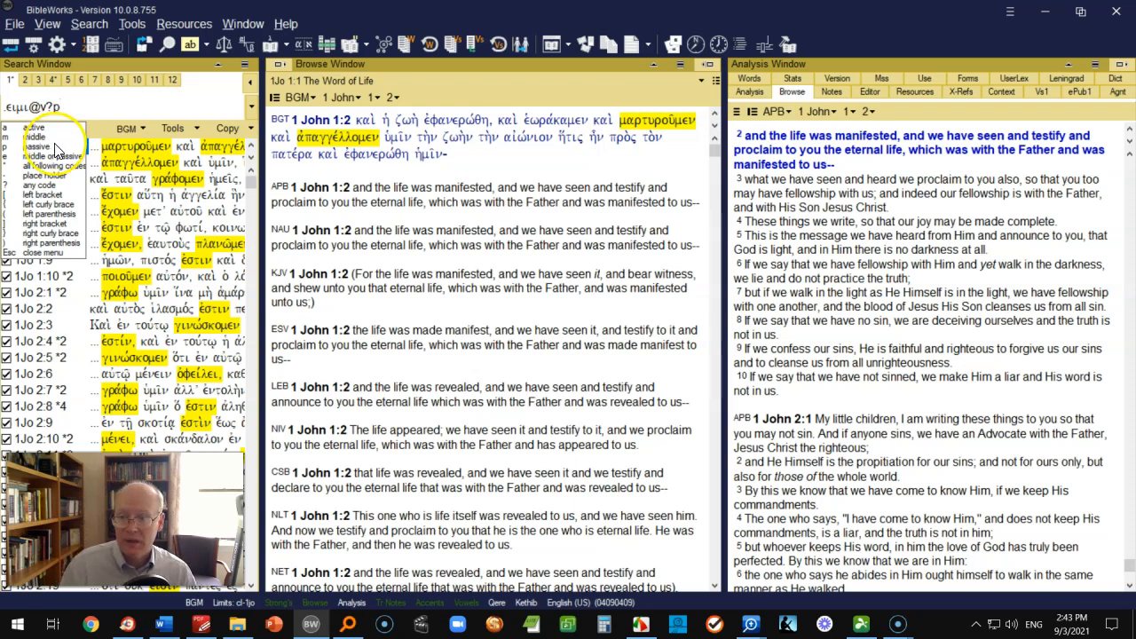
{"action": "left_click", "coordinate": [46, 165]}
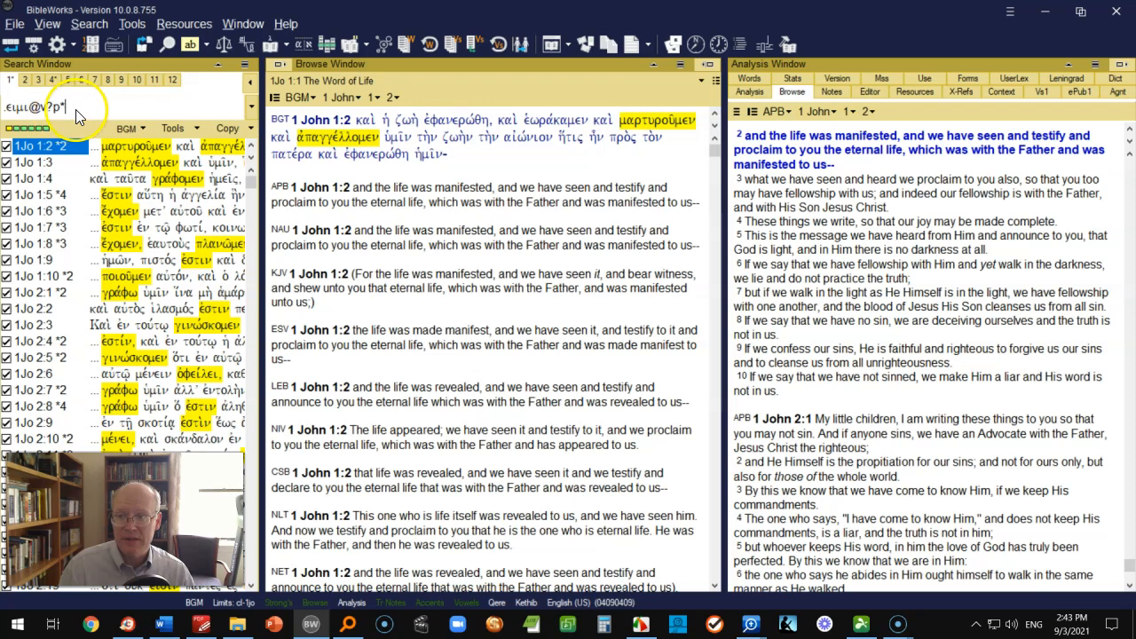
{"action": "key", "text": "Return"}
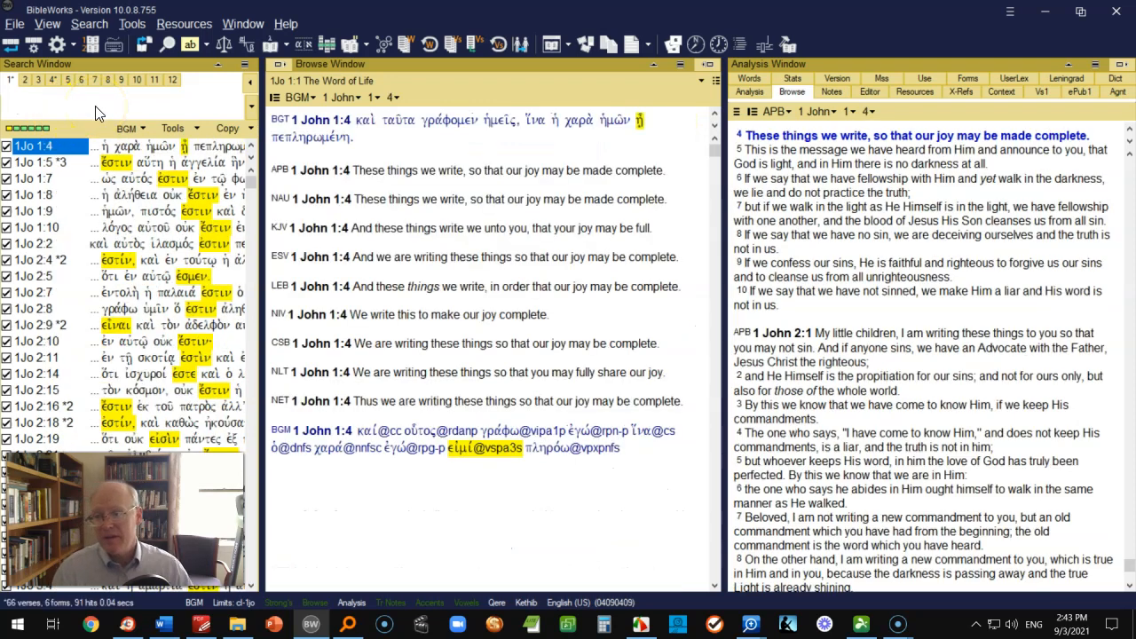
Step: Generate a main word list in the Word List Manager from the highlighted words of the ειμι query
{"action": "left_click", "coordinate": [179, 127]}
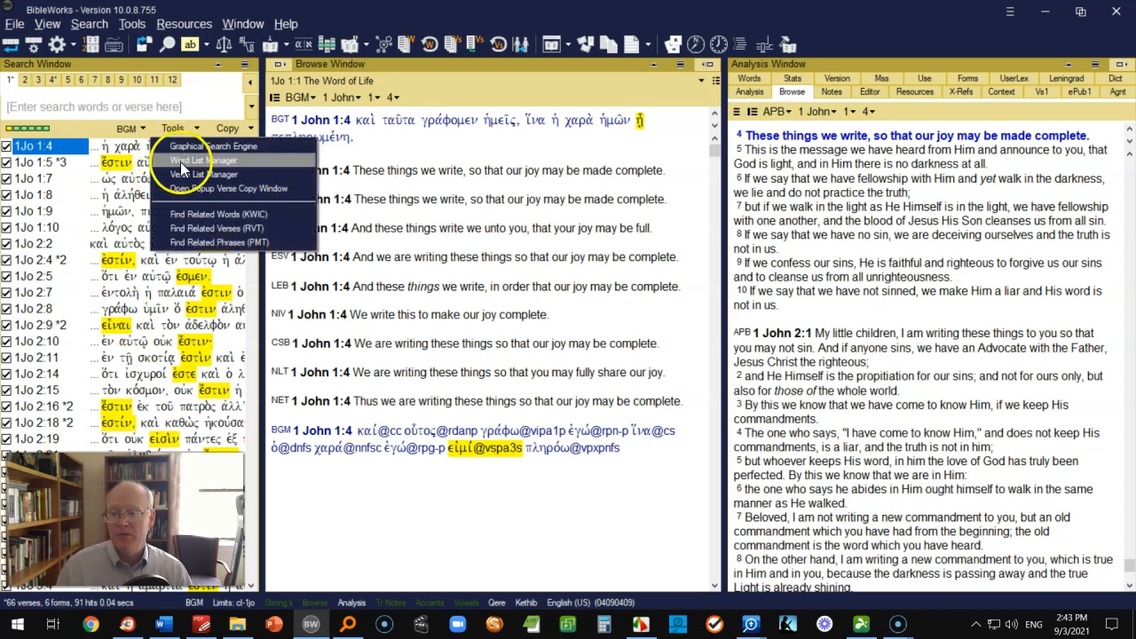
{"action": "left_click", "coordinate": [180, 162]}
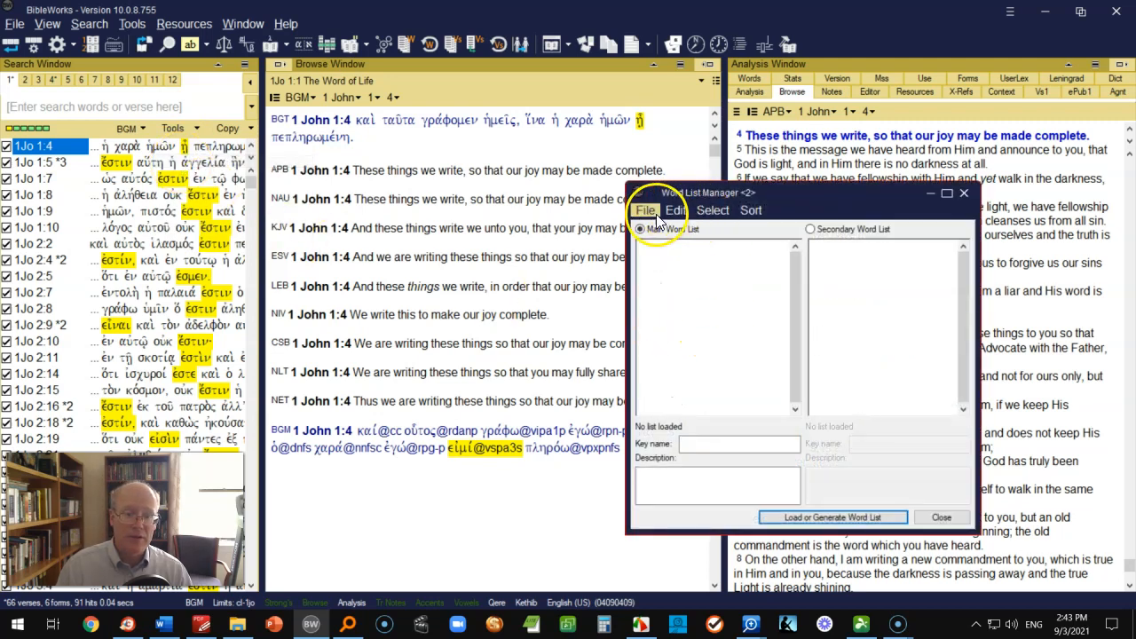
{"action": "left_click", "coordinate": [848, 516]}
{"action": "left_click", "coordinate": [725, 400]}
{"action": "left_click", "coordinate": [824, 542]}
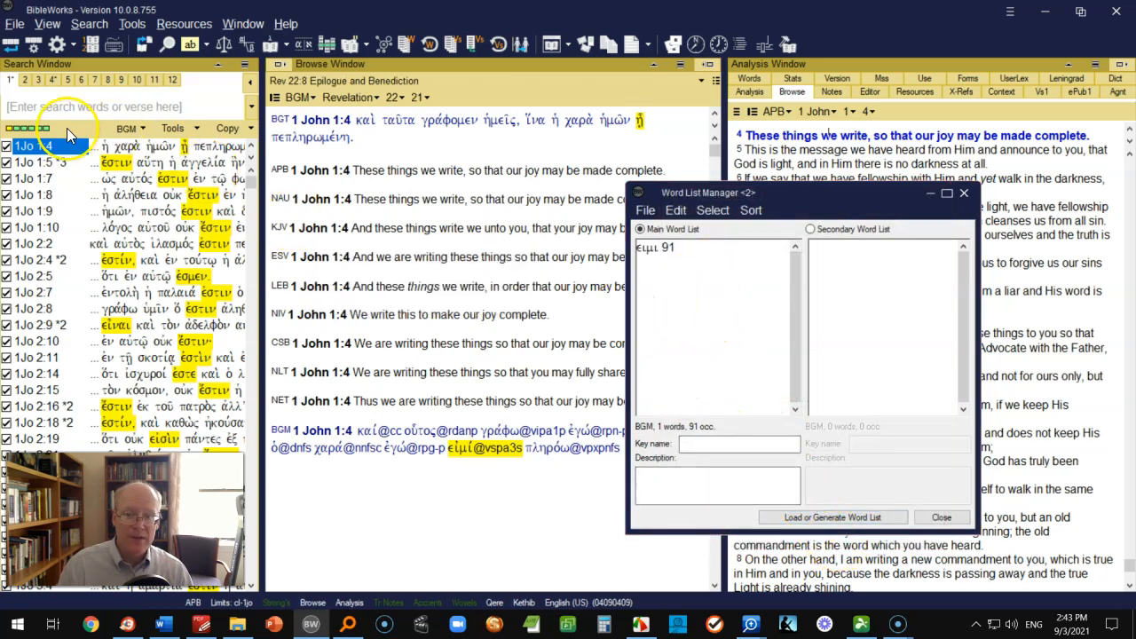
Step: Search for all present-tense verbs in any mood by changing the ειμι query to .*@v?p*
{"action": "left_click", "coordinate": [117, 108]}
{"action": "key", "text": "ctrl+v"}
{"action": "key", "text": "Home"}
{"action": "key", "text": "Right"}
{"action": "key", "text": "Delete"}
{"action": "key", "text": "Delete"}
{"action": "key", "text": "Delete"}
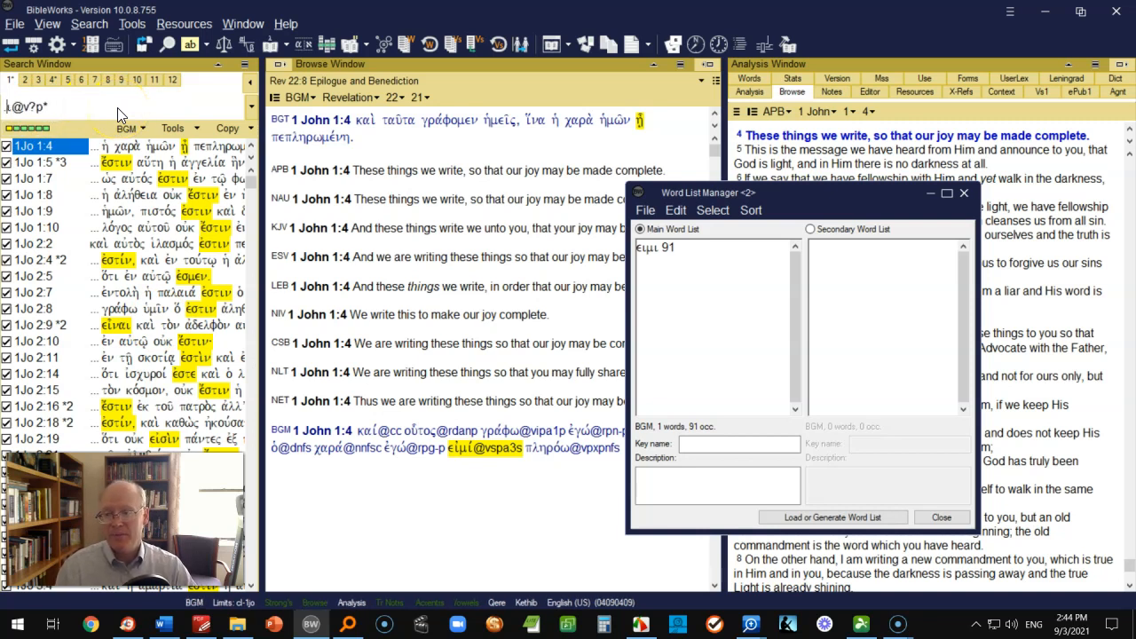
{"action": "key", "text": "Delete"}
{"action": "type", "text": "*"}
{"action": "key", "text": "Return"}
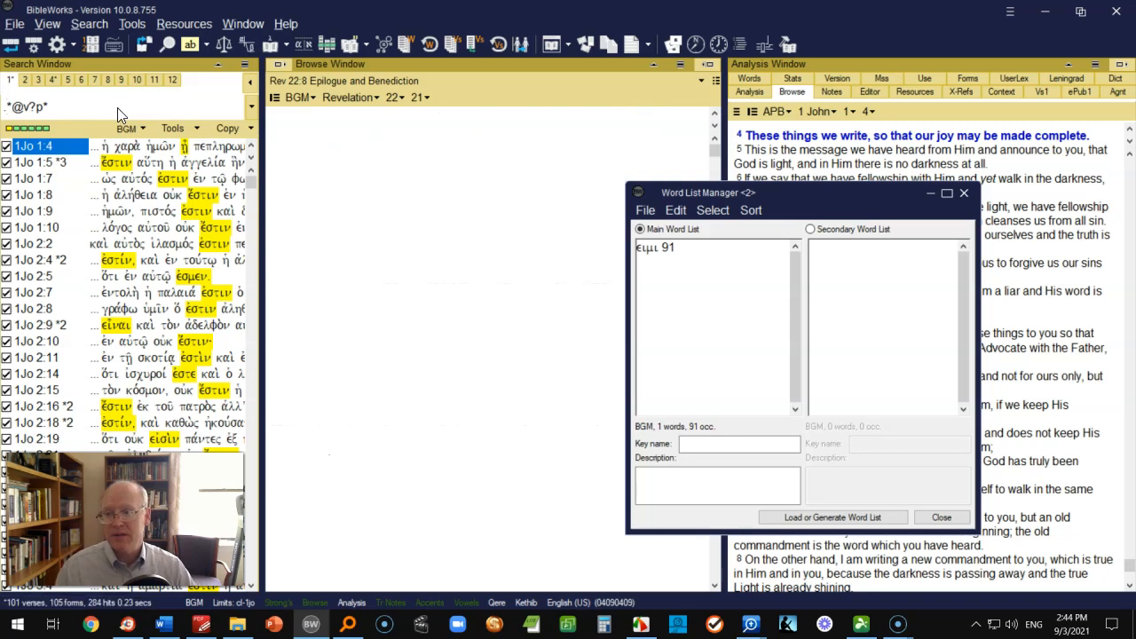
Step: Generate a secondary word list from the results of the present-tense verb search in the Word List Manager
{"action": "left_click", "coordinate": [809, 278]}
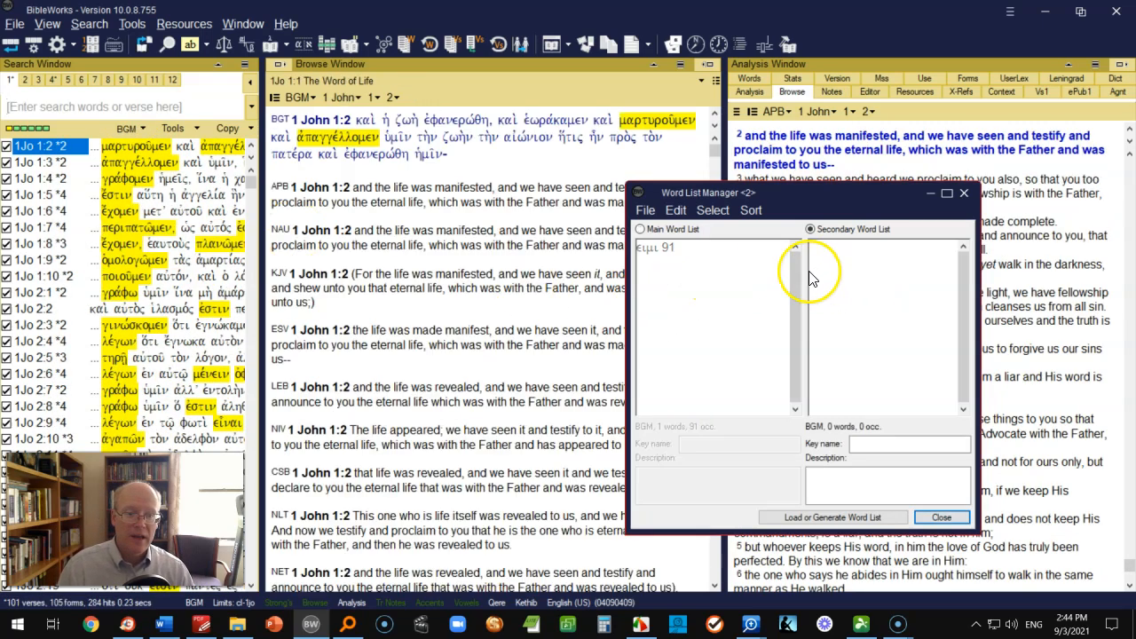
{"action": "left_click", "coordinate": [874, 524]}
{"action": "left_click", "coordinate": [848, 538]}
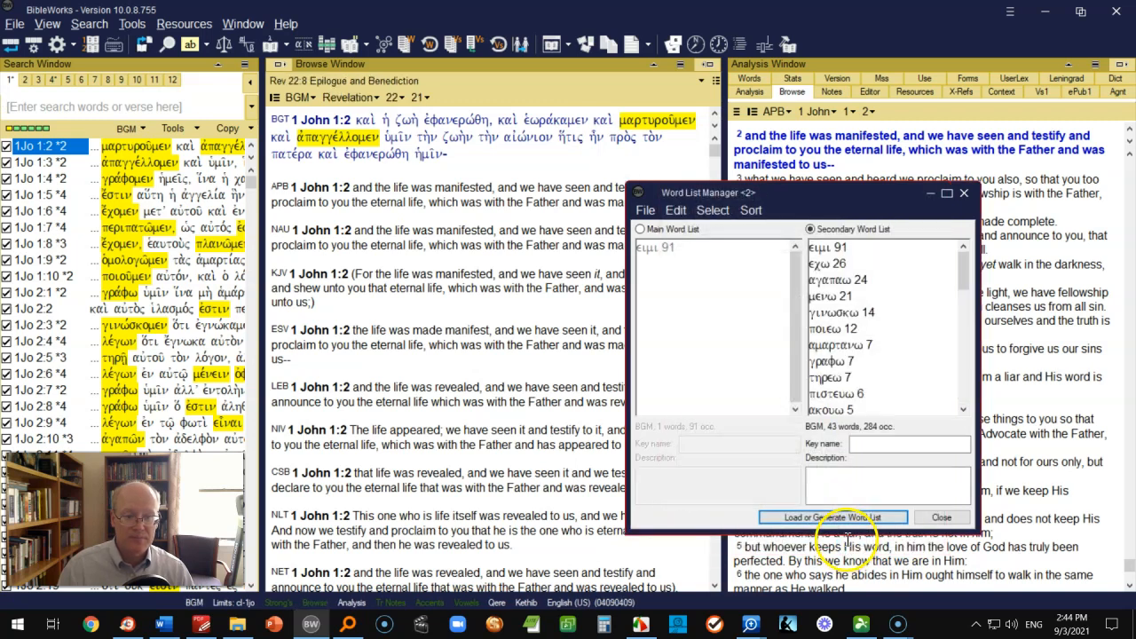